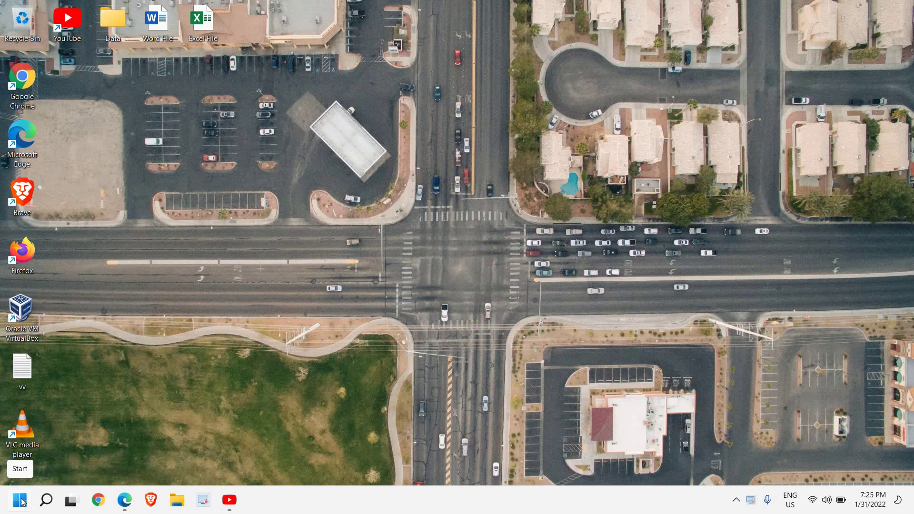
Right-click the Start button to bring up the Win+X quick-links menu.
right_click(21, 502)
Go to Settings > Apps > Apps & features to list the installed apps.
click(25, 376)
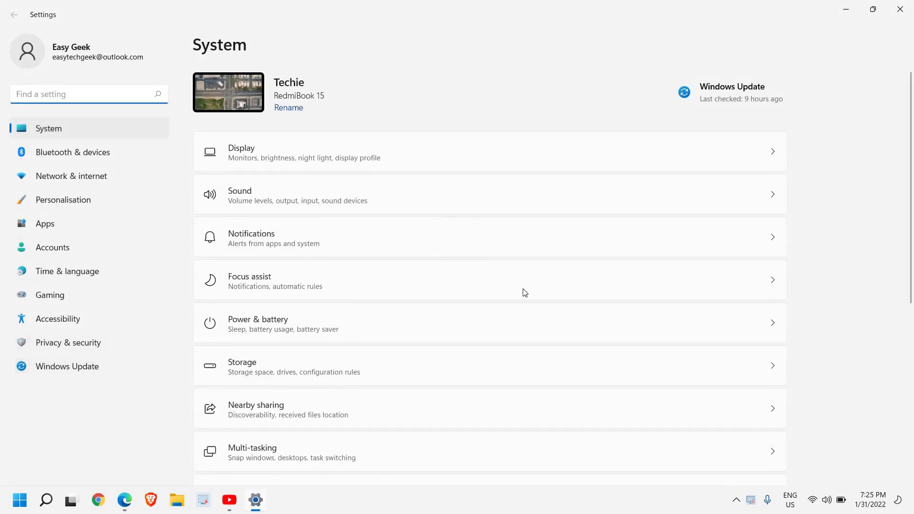
click(54, 228)
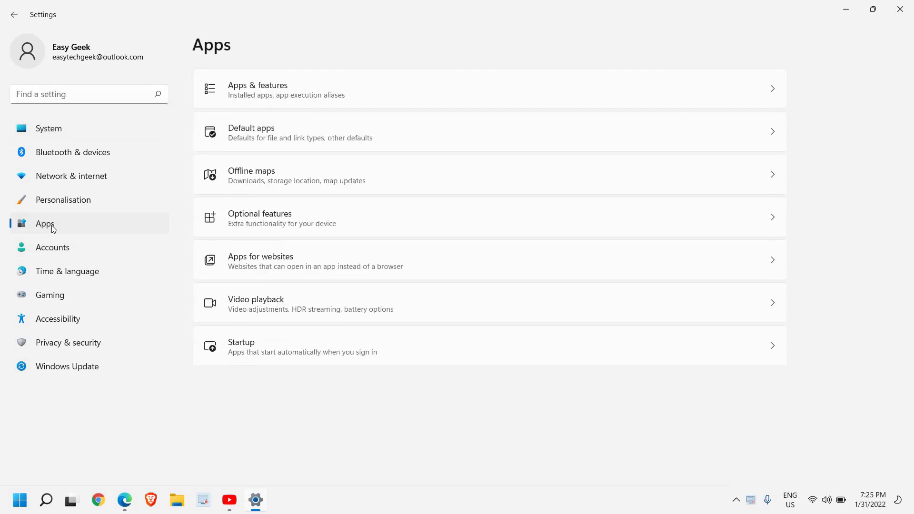
click(283, 97)
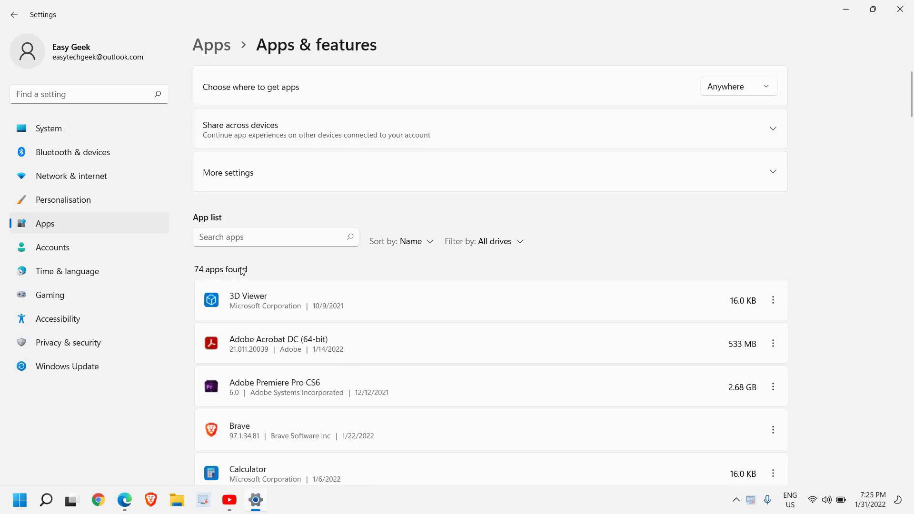
Search the installed apps for 'mine', find no Minecraft, and clear the search.
click(231, 240)
text(mine)
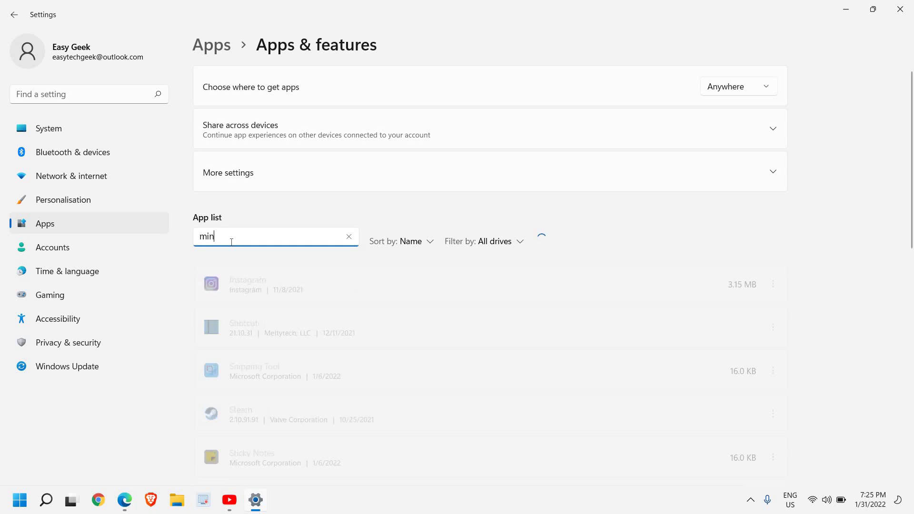
key(BackSpace)
key(BackSpace)
key(BackSpace)
key(BackSpace)
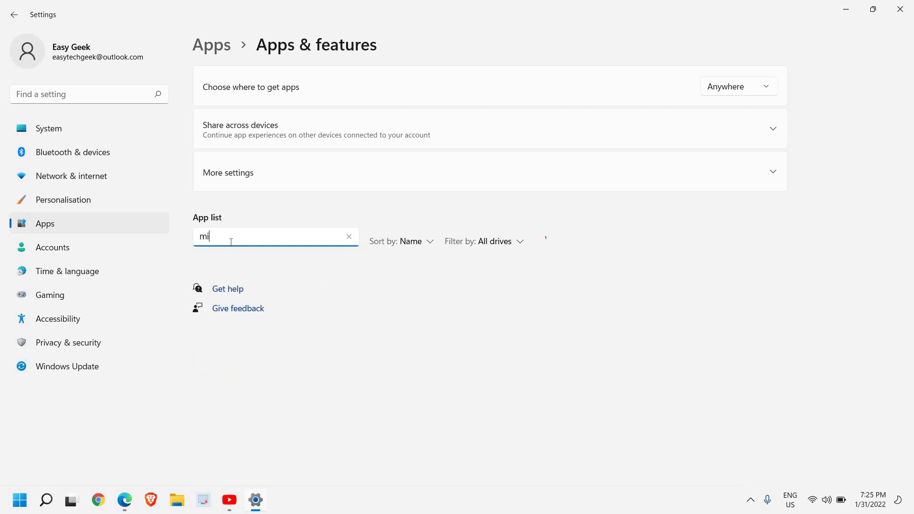
Check Brave's options in the apps list, then close Settings.
scroll(360, 398, down, 2)
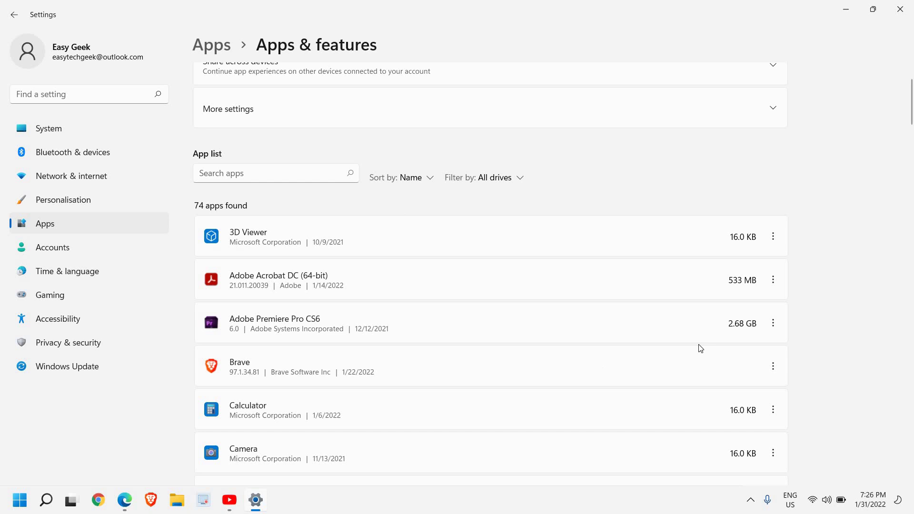
click(773, 366)
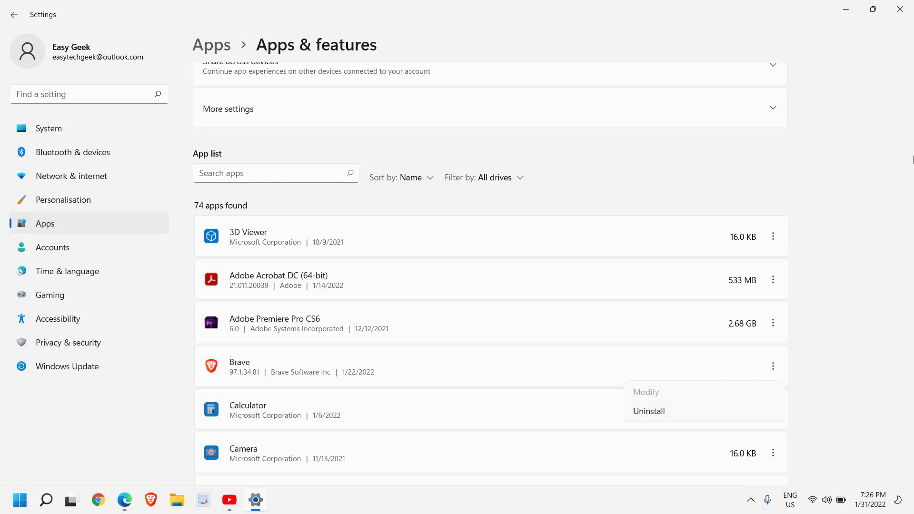
click(912, 8)
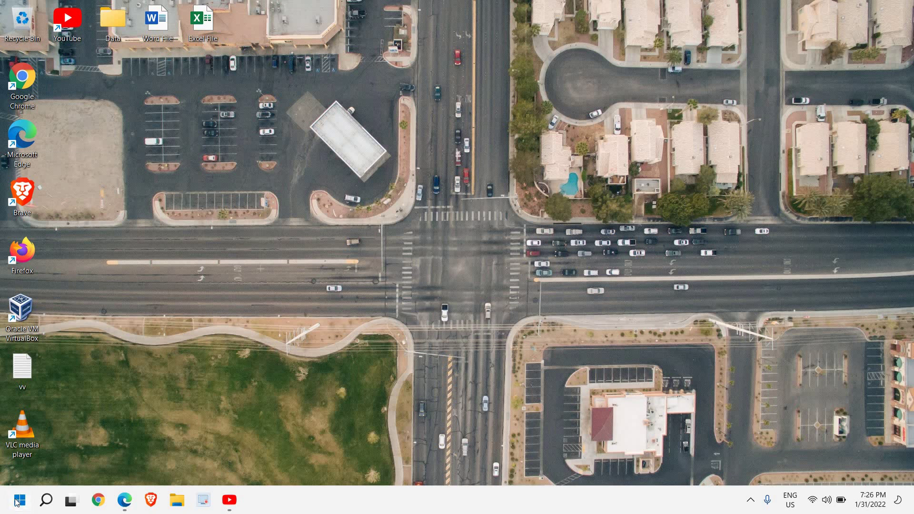
Run %appdata% from the Run dialog to open the Roaming folder.
right_click(17, 502)
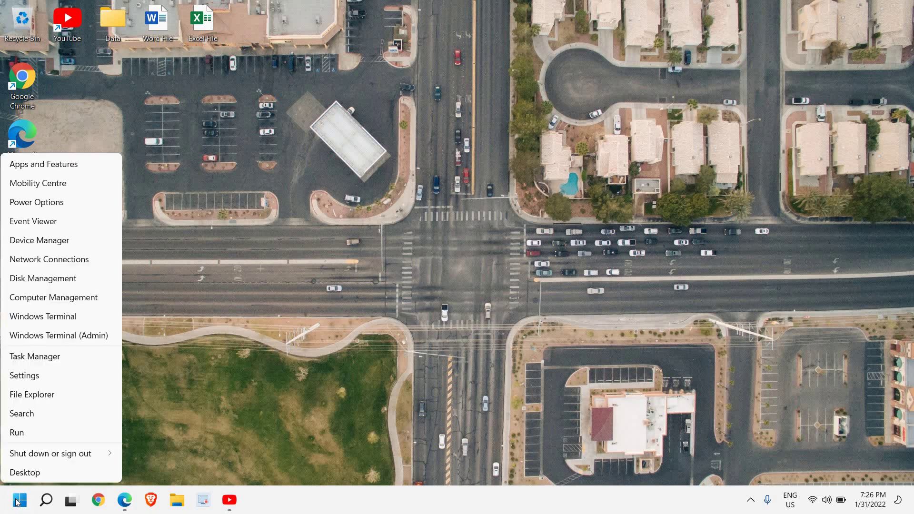
click(17, 432)
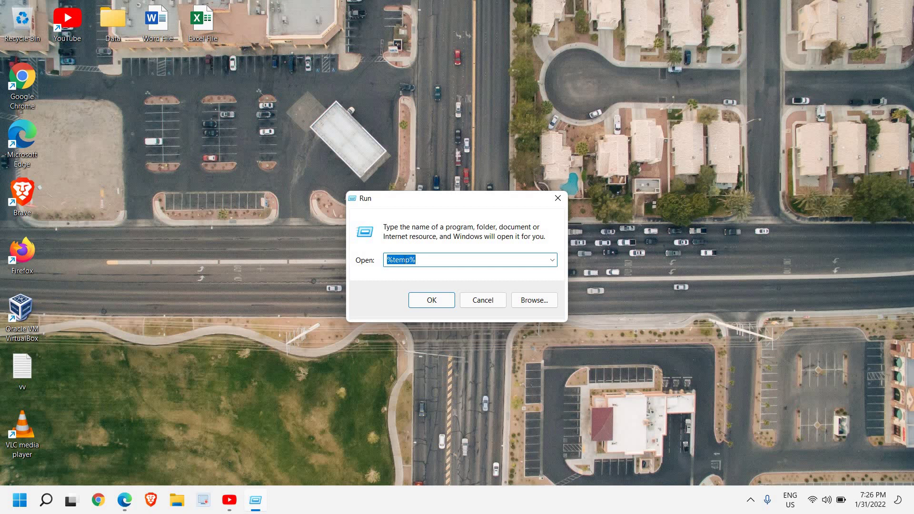
text(%appdata%)
key(Return)
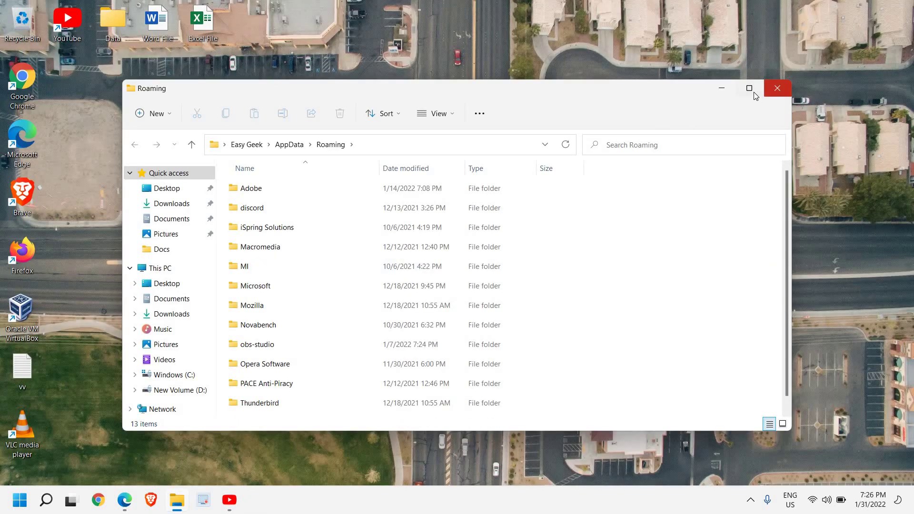
Maximize the Roaming folder and inspect its folders, such as Macromedia, for Minecraft data.
click(753, 92)
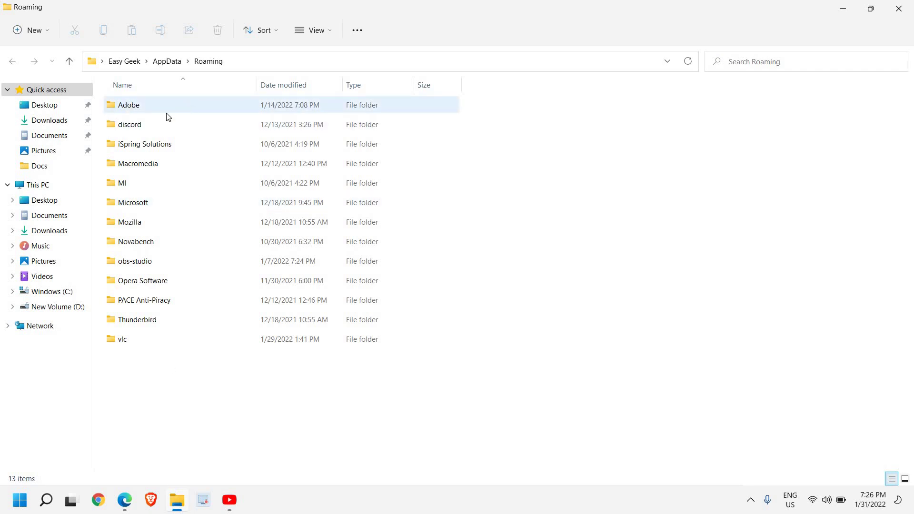
click(135, 162)
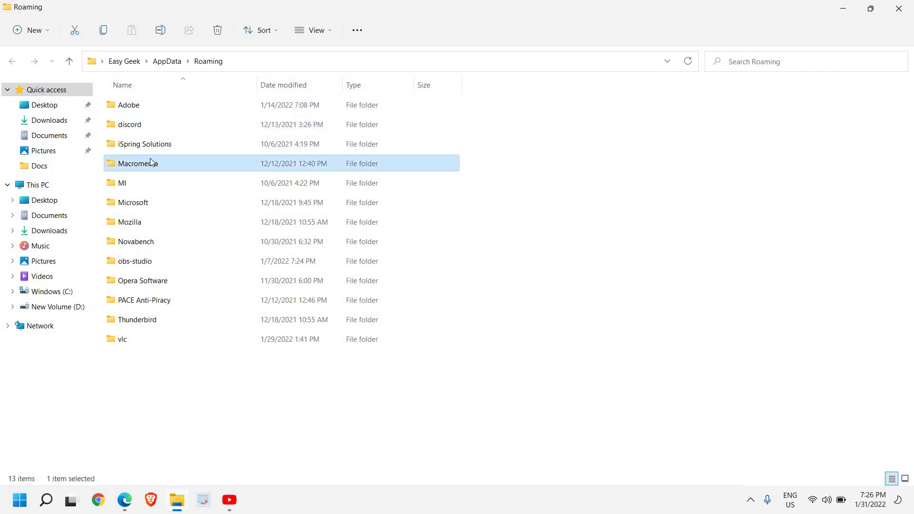
right_click(155, 164)
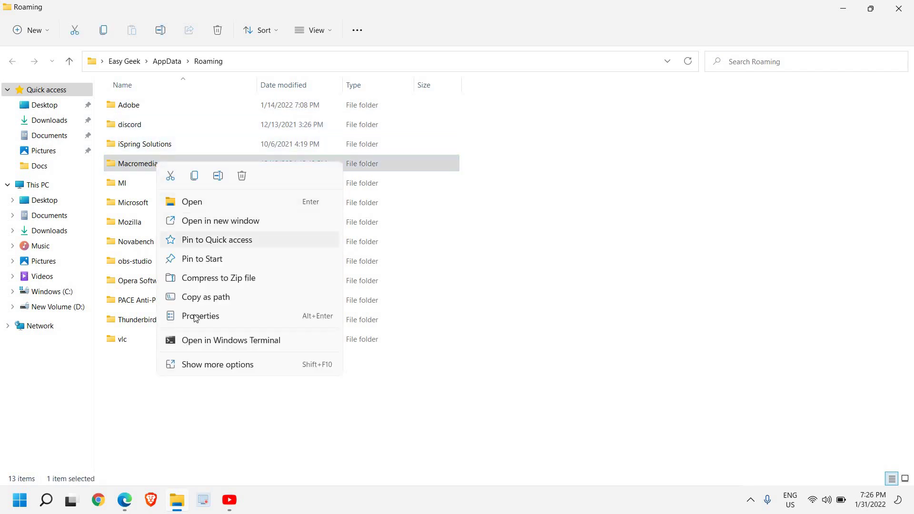
click(141, 167)
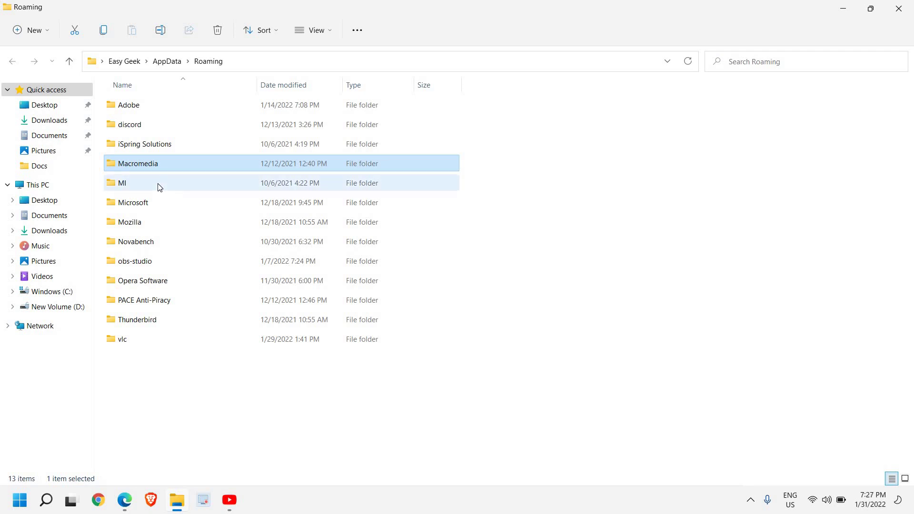
mouse_move(146, 172)
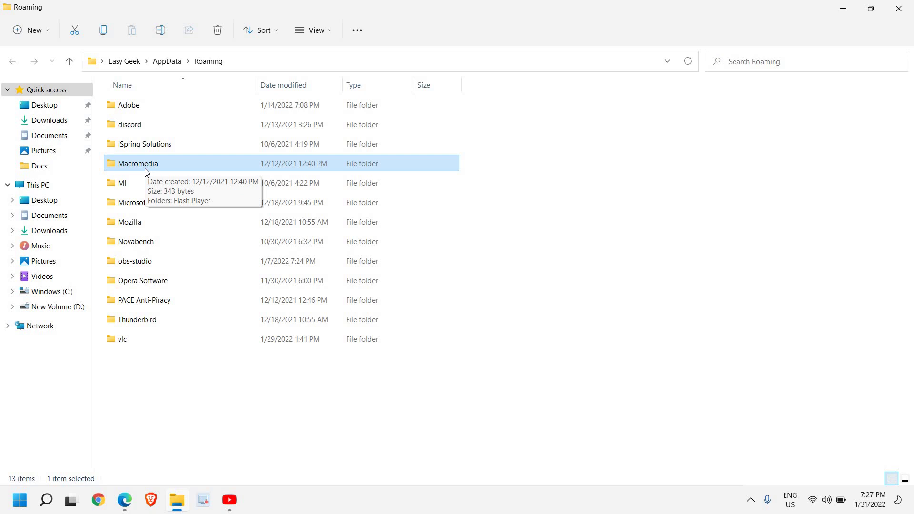
Close the Roaming folder, load minecraft.net in Chrome, and go to its Get Minecraft page.
click(899, 9)
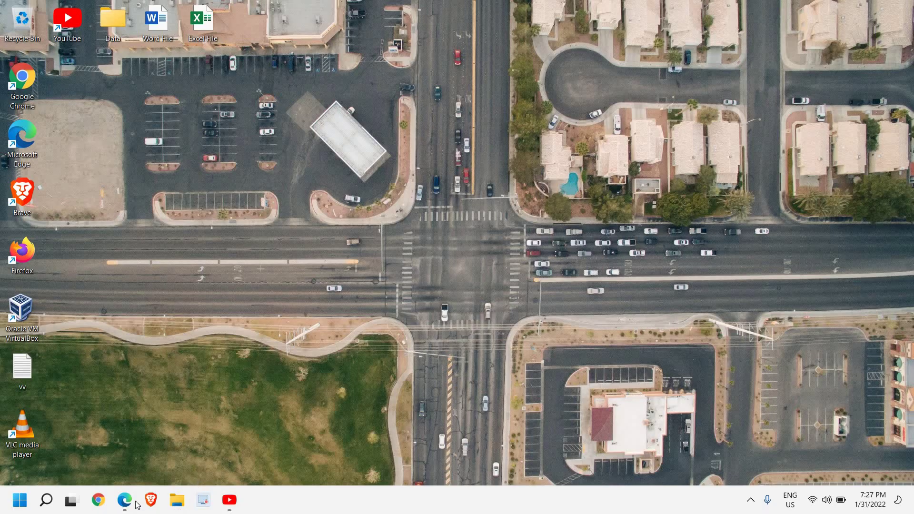
click(98, 499)
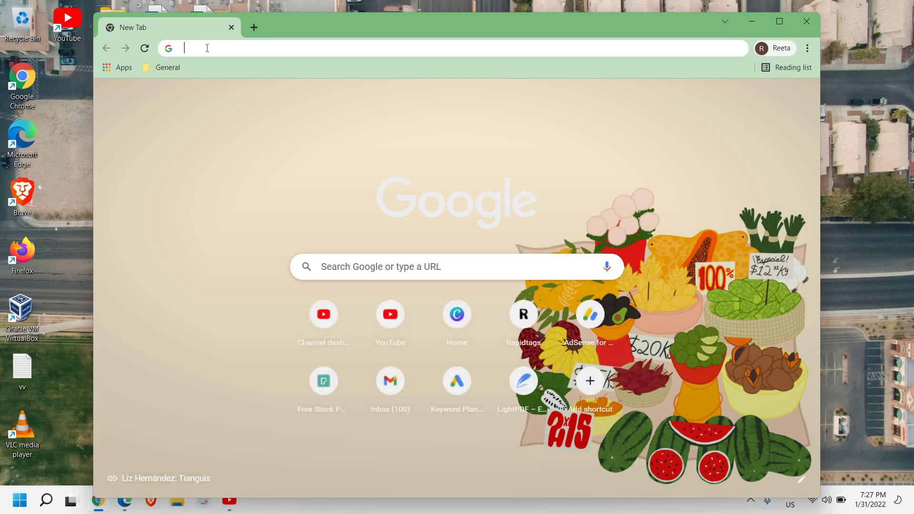
click(207, 48)
text(m)
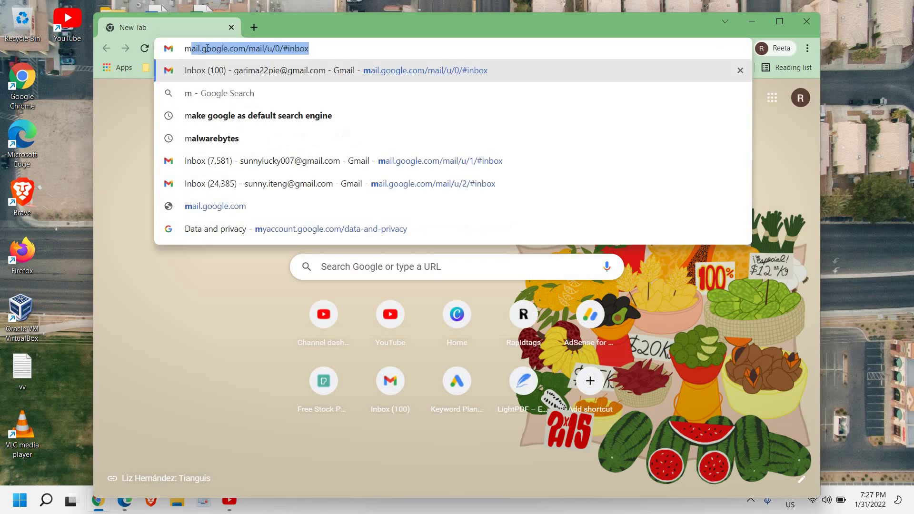
text(inecr)
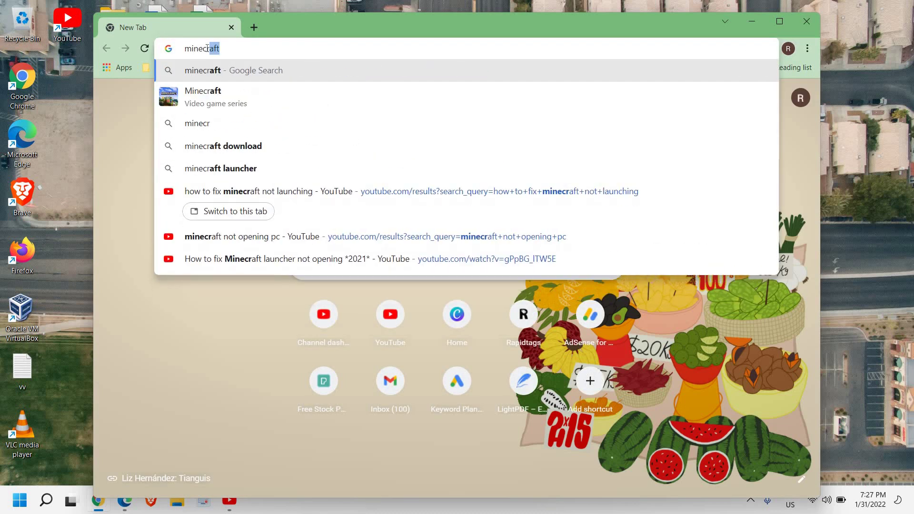
text(ast)
key(BackSpace)
key(BackSpace)
text(ft.net/en-us)
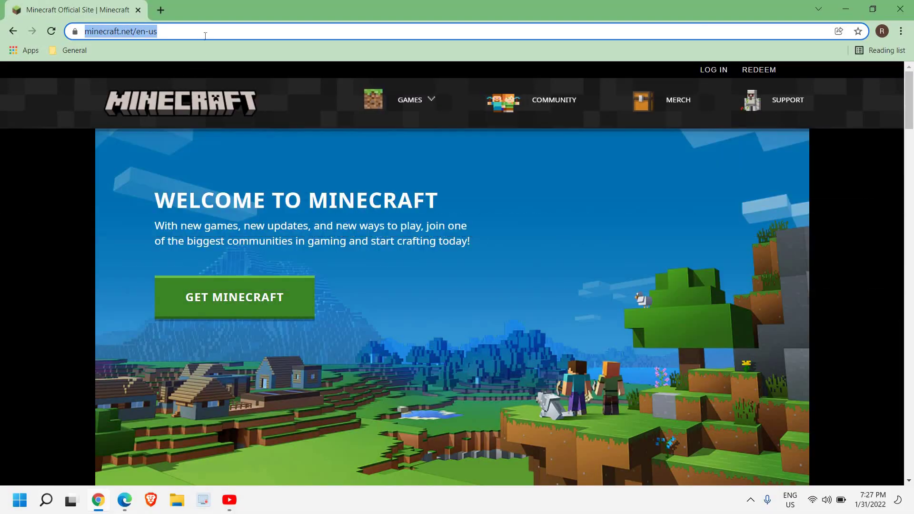
click(204, 32)
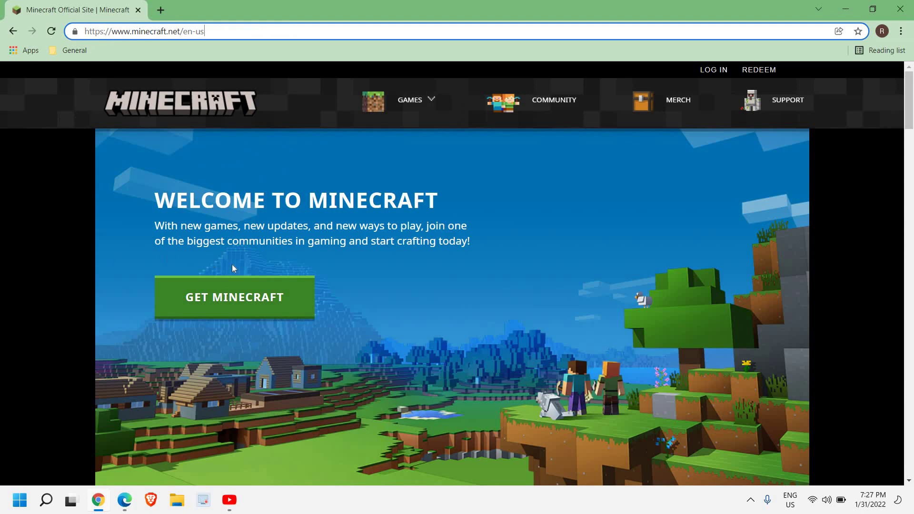
click(225, 302)
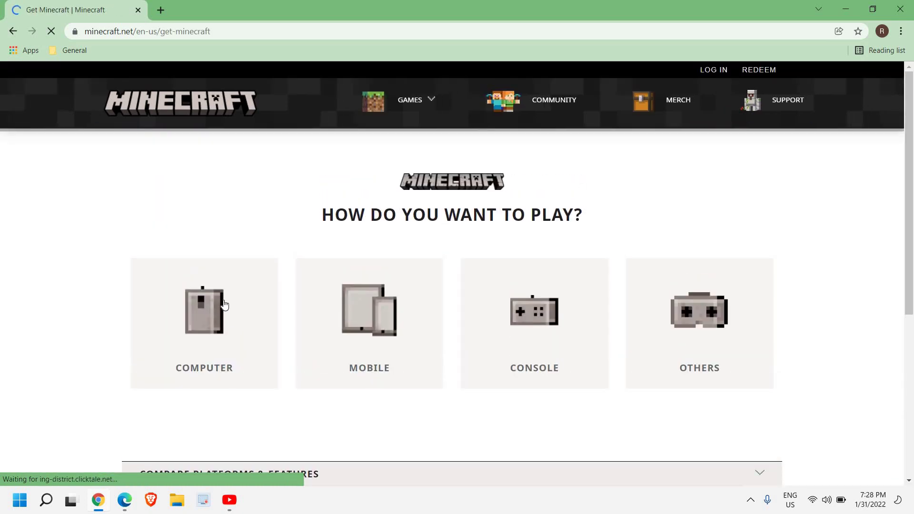
Choose Computer, then PC, and open the Minecraft: Java Edition store page priced at $26.95.
scroll(225, 304, down, 2)
click(201, 217)
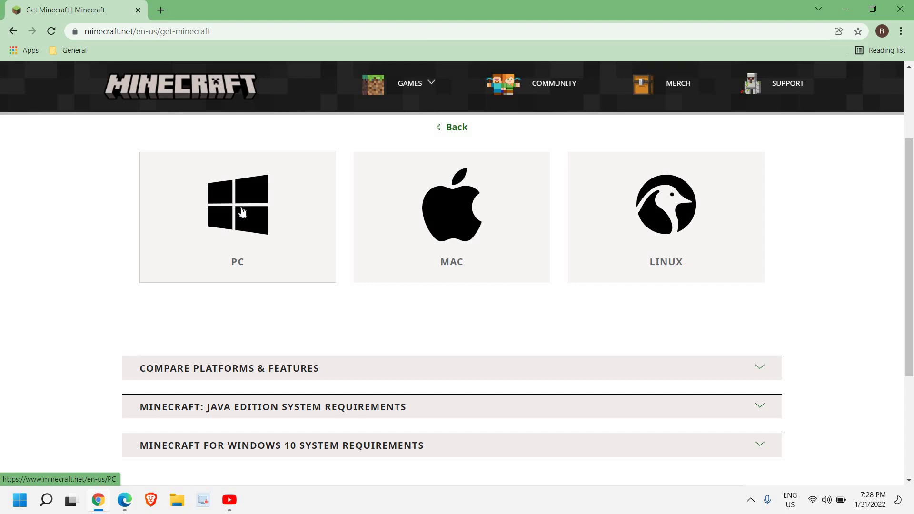
click(241, 211)
scroll(312, 274, down, 4)
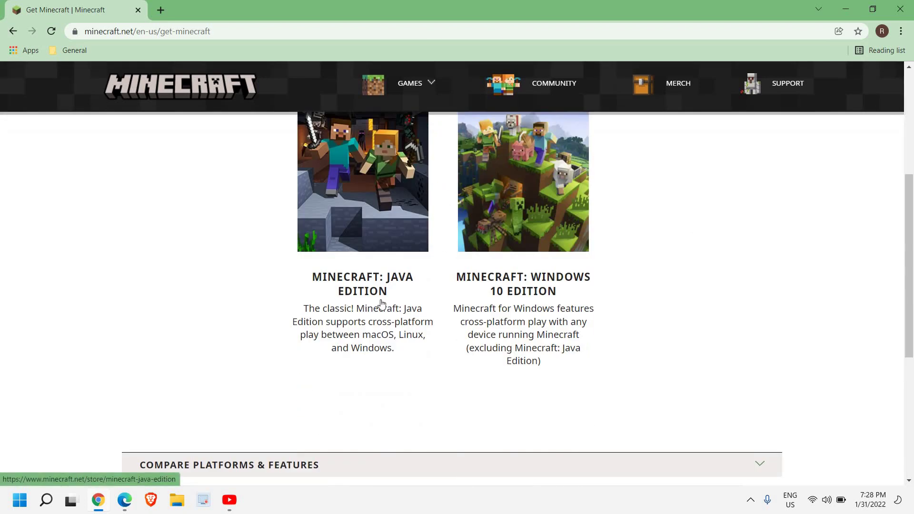
scroll(352, 305, up, 3)
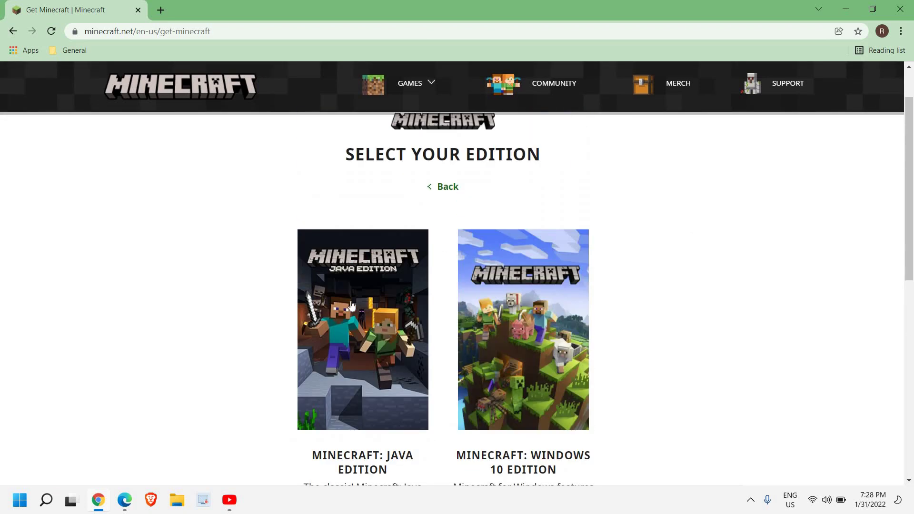
click(352, 335)
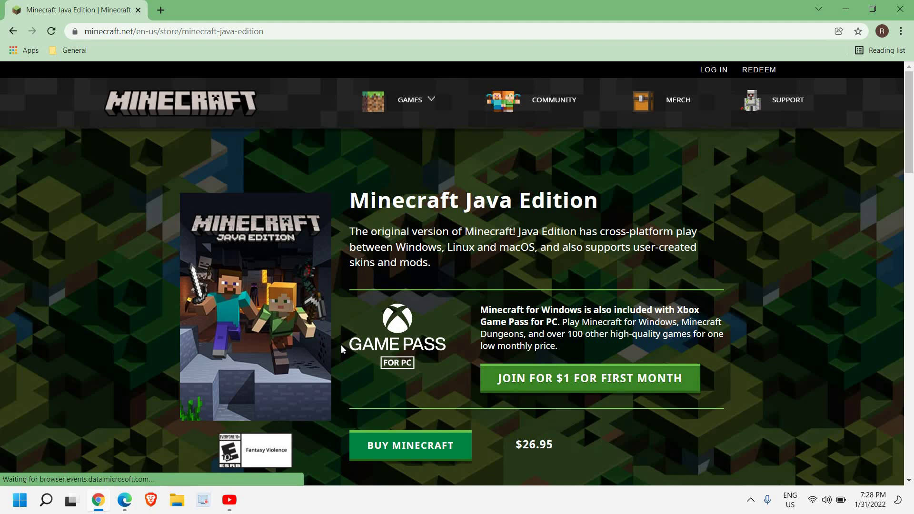
scroll(340, 344, down, 1)
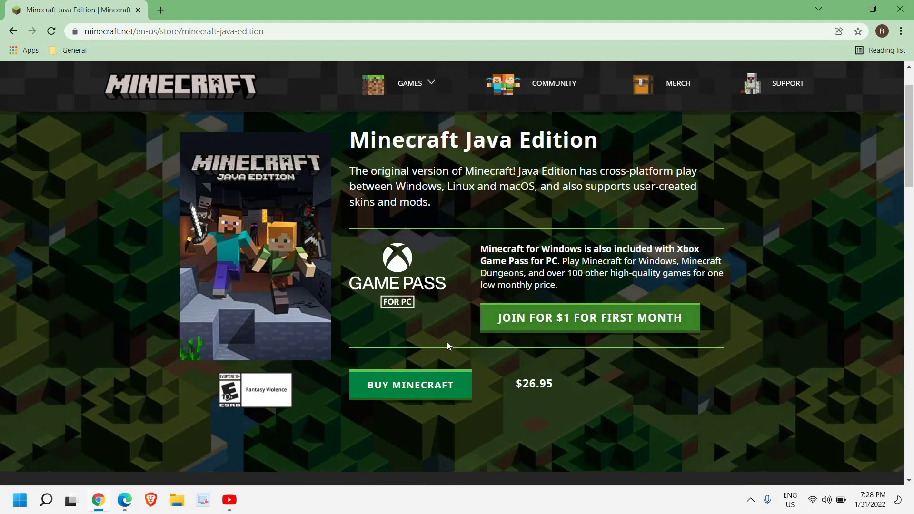
scroll(447, 341, down, 6)
scroll(446, 341, up, 5)
scroll(447, 341, up, 2)
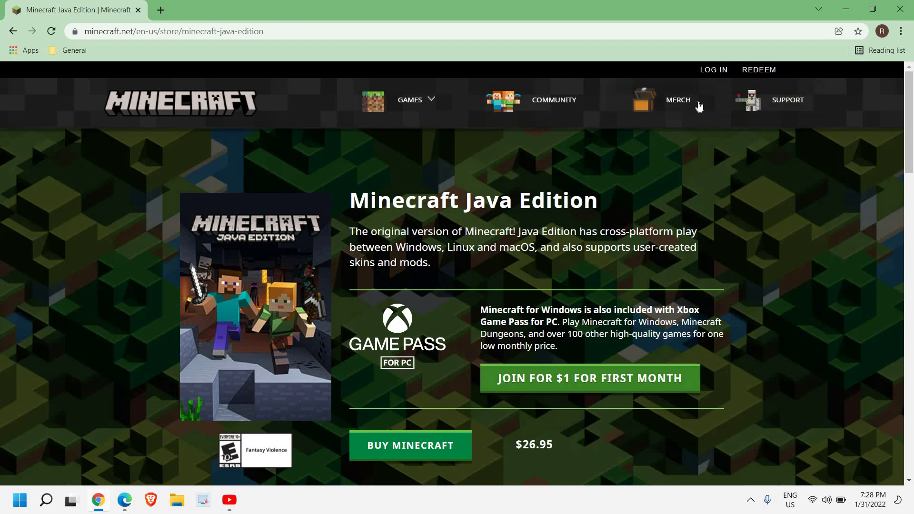
Open the Minecraft.net login page, try its email and password fields, then close Chrome.
click(713, 70)
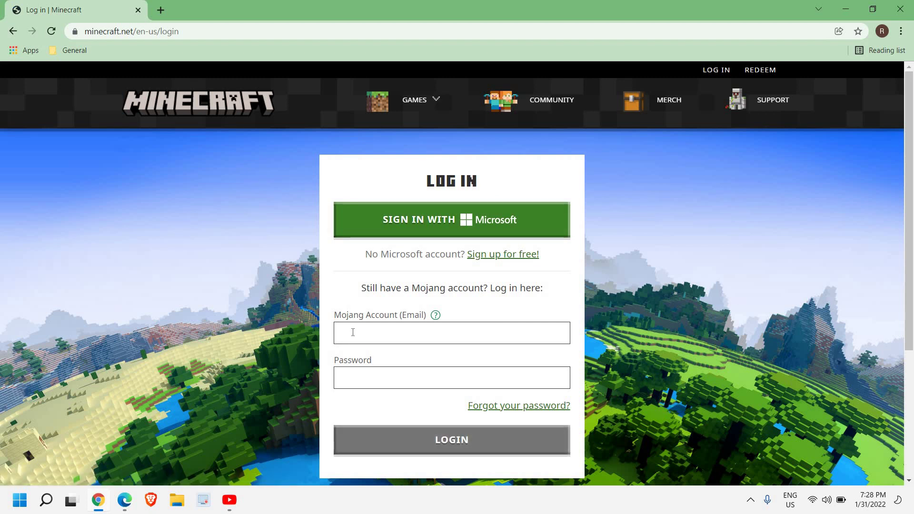
click(353, 332)
click(353, 383)
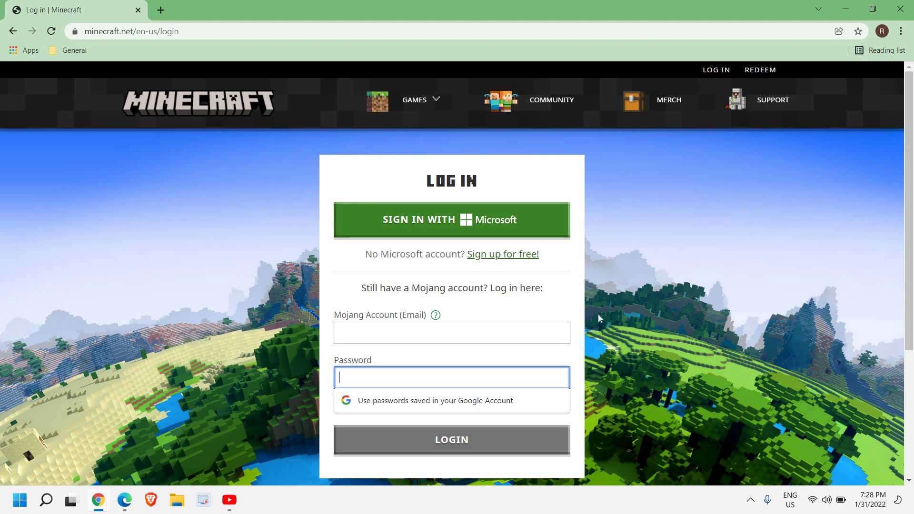
scroll(506, 369, down, 4)
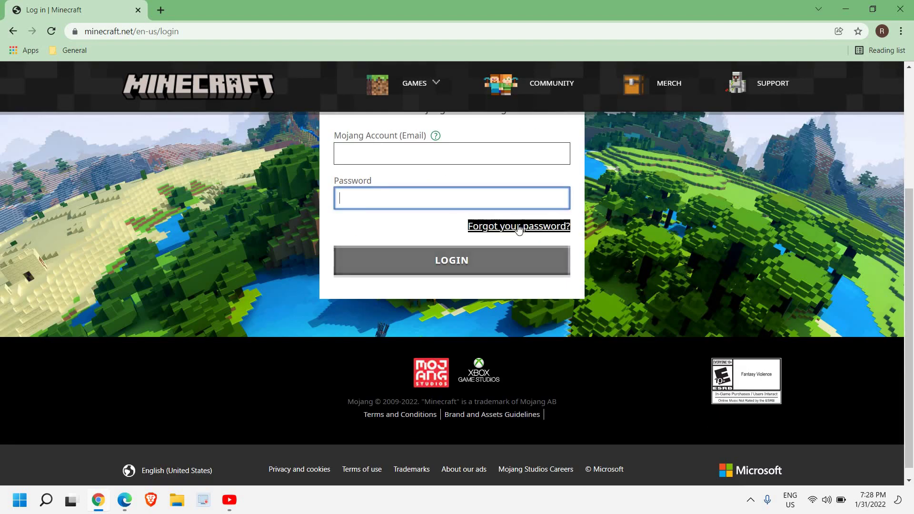
scroll(596, 247, up, 3)
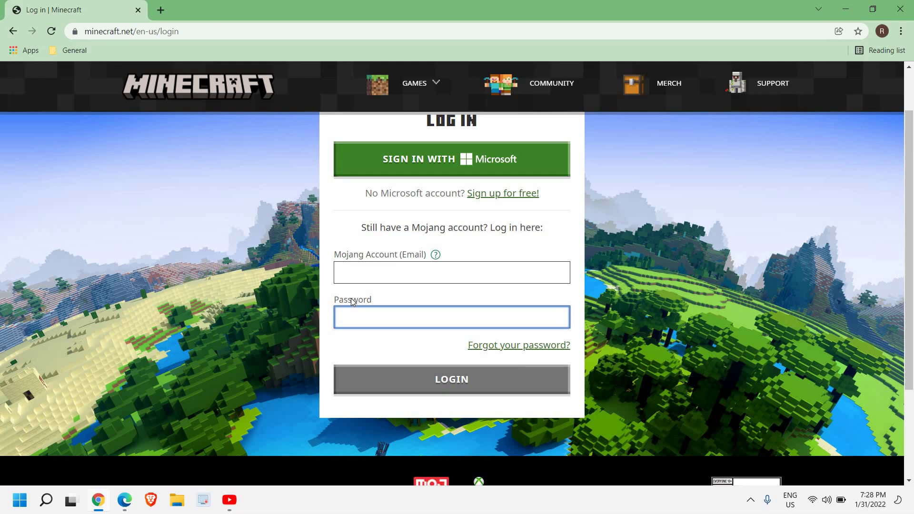
click(900, 9)
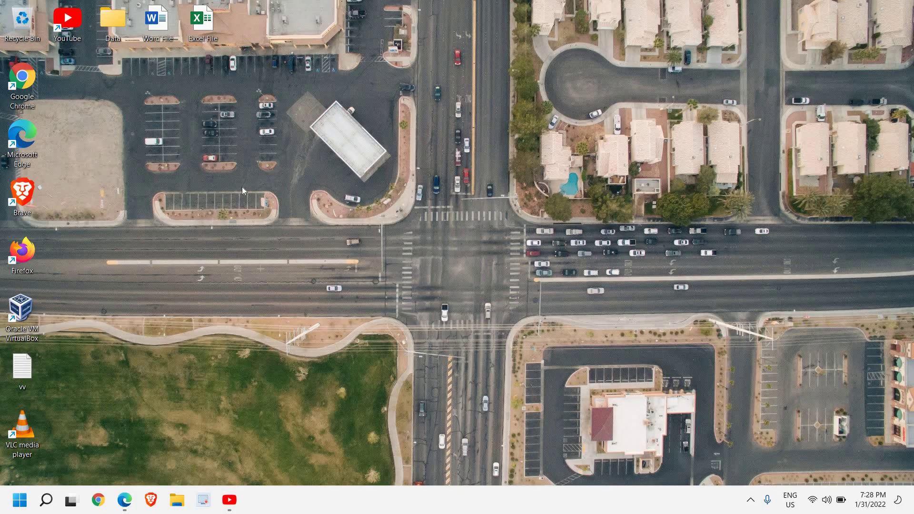